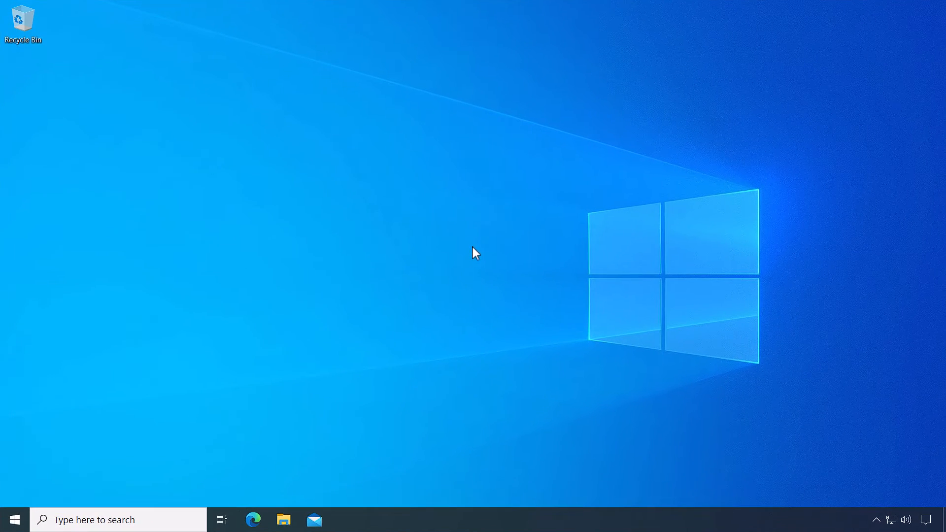
Open Settings > Accounts and look through the Windows backup page.
left_click(15, 518)
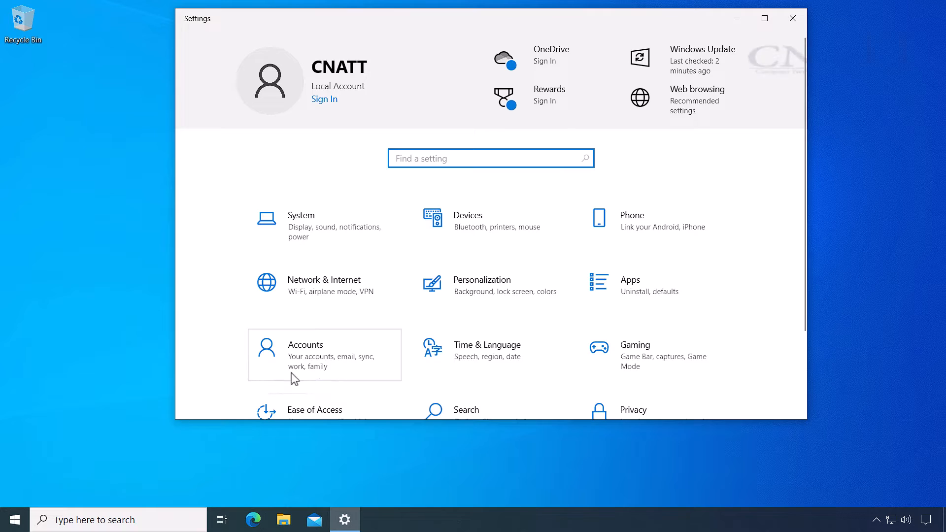
left_click(291, 376)
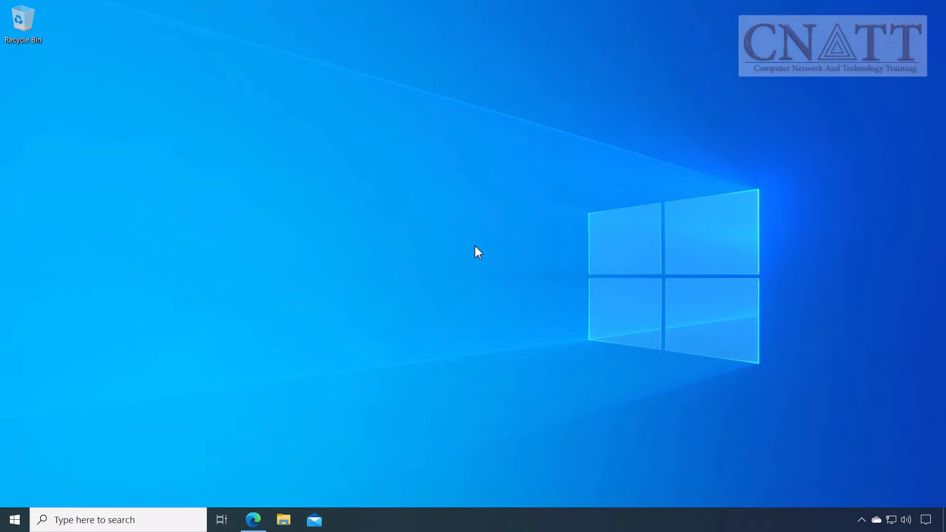
left_click(15, 520)
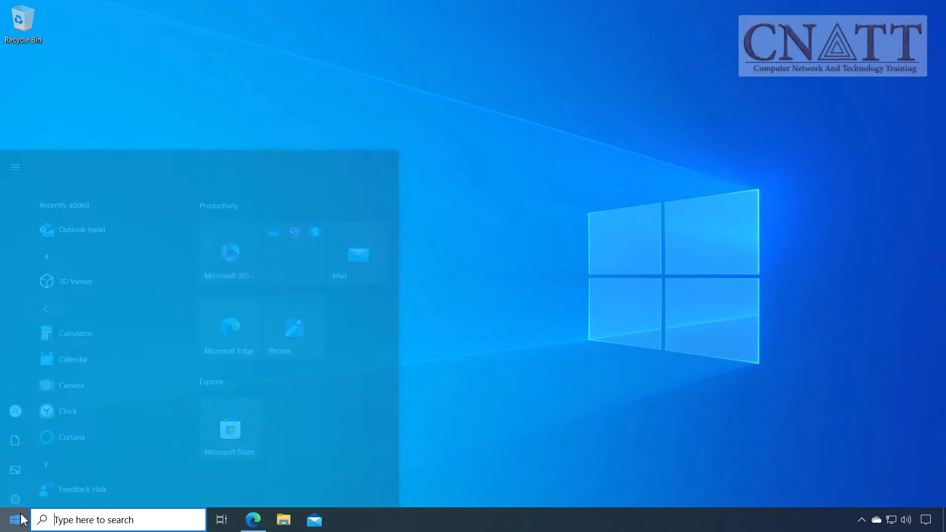
left_click(25, 464)
left_click(590, 297)
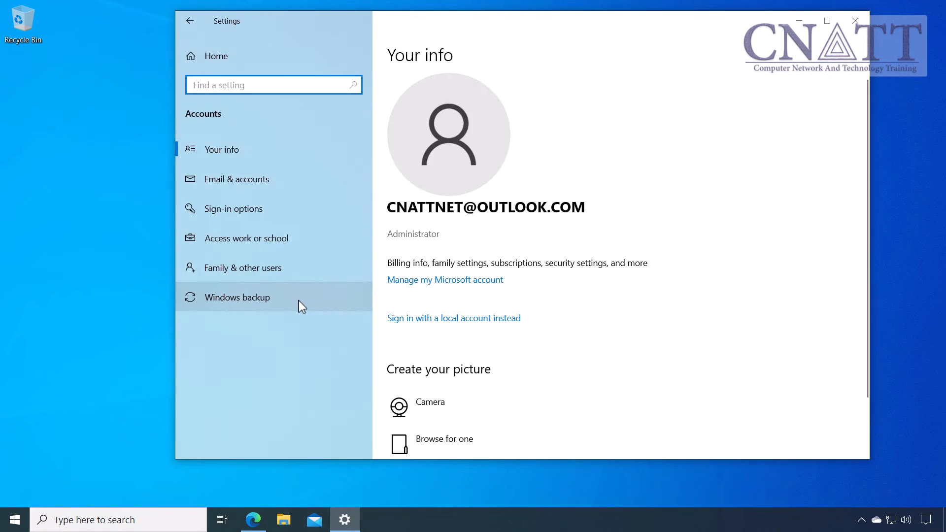
left_click(298, 300)
scroll(767, 251, "down", 2)
scroll(767, 251, "down", 1)
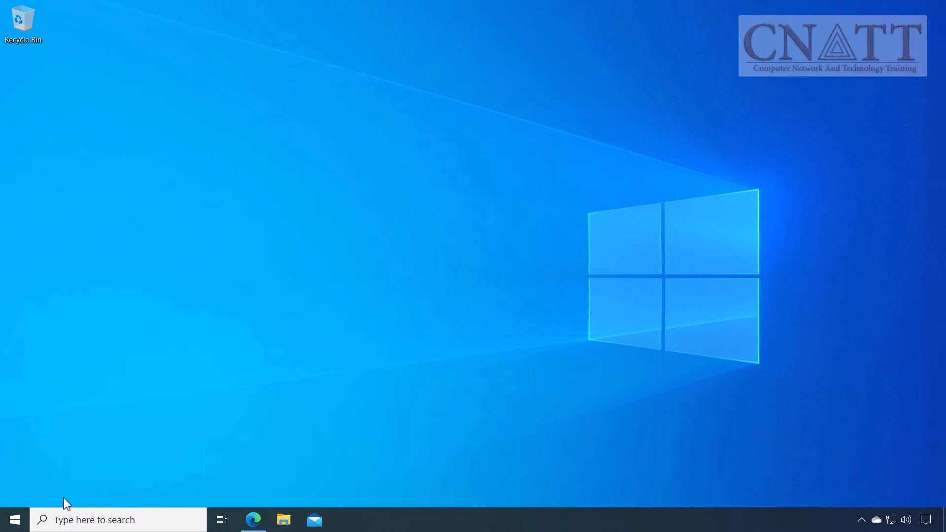
Reopen Accounts settings and view the Sign-in options page.
left_click(15, 520)
left_click(27, 466)
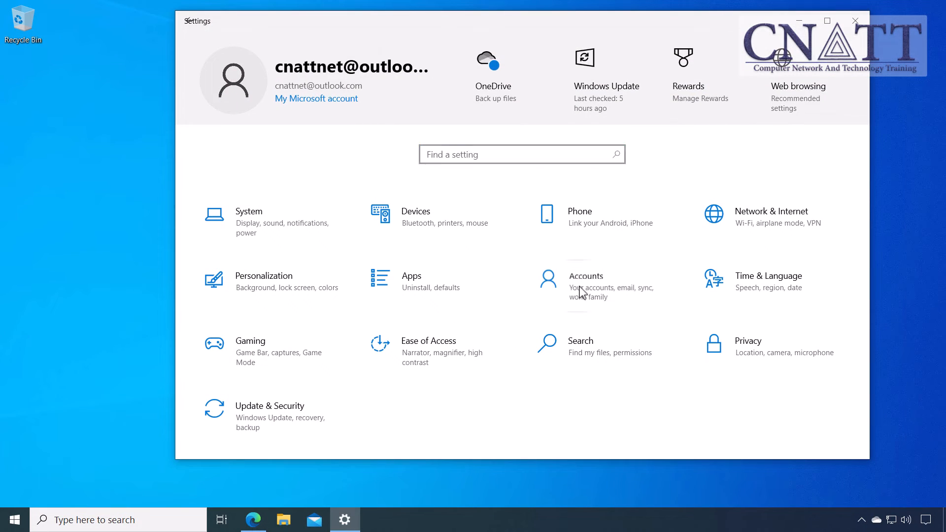
left_click(579, 291)
left_click(314, 217)
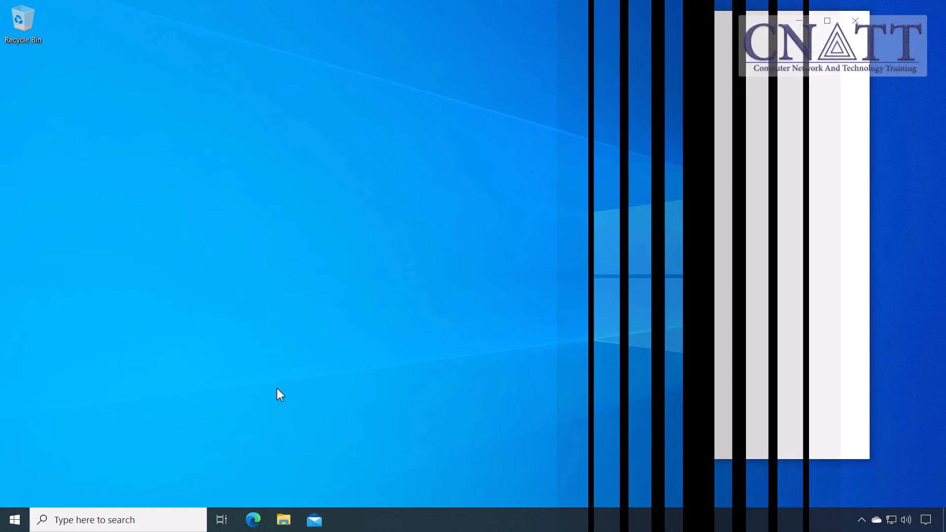
Check the Family & other users page in Accounts settings, then relaunch Settings.
left_click(15, 522)
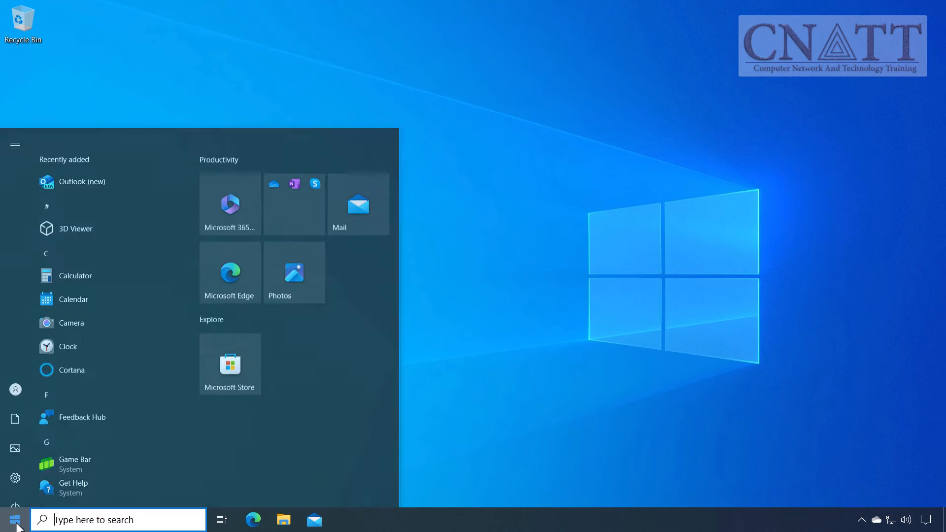
left_click(18, 474)
left_click(562, 280)
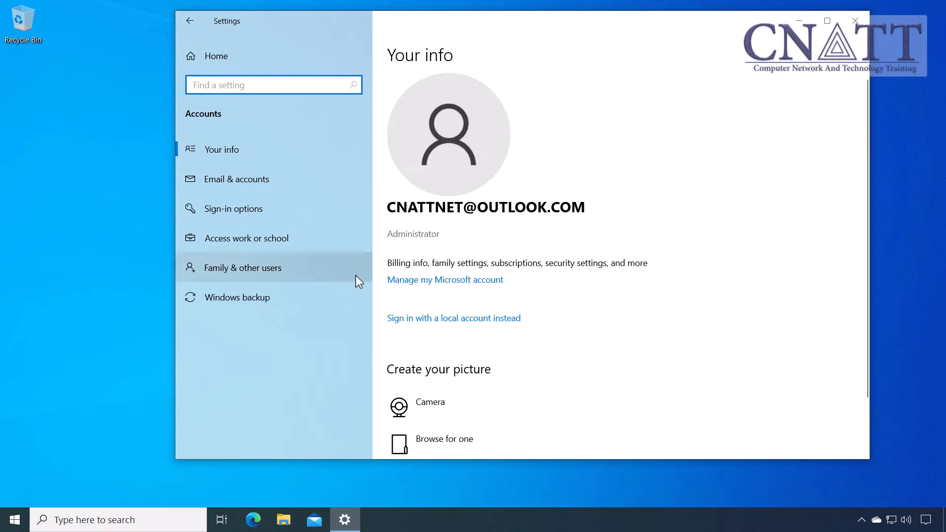
left_click(350, 279)
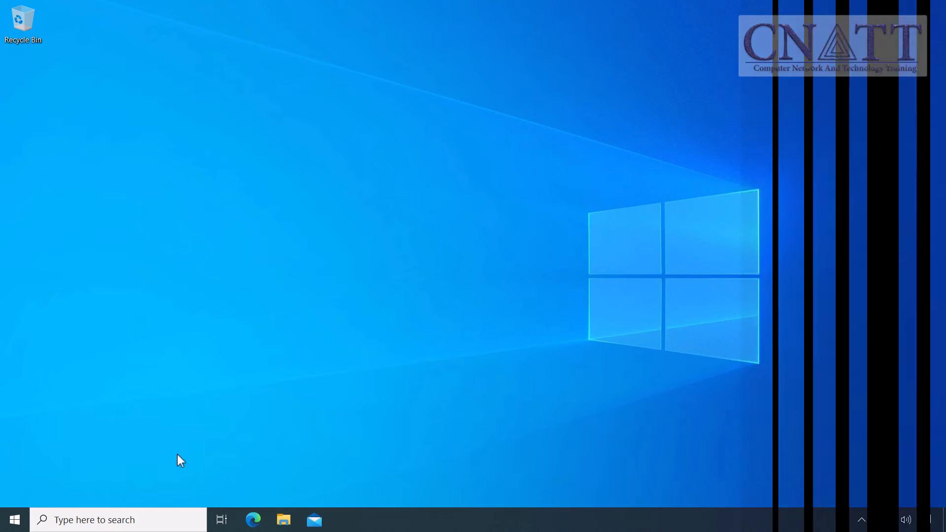
key("super")
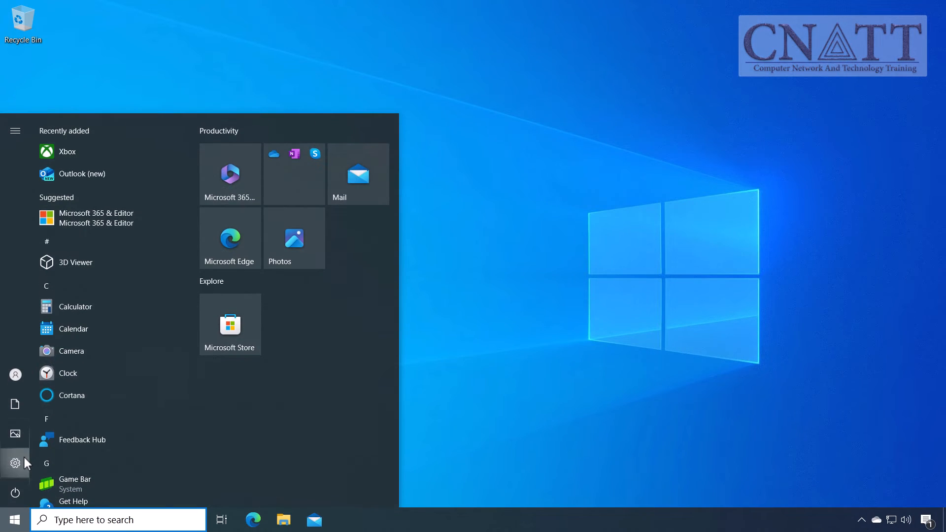
left_click(24, 459)
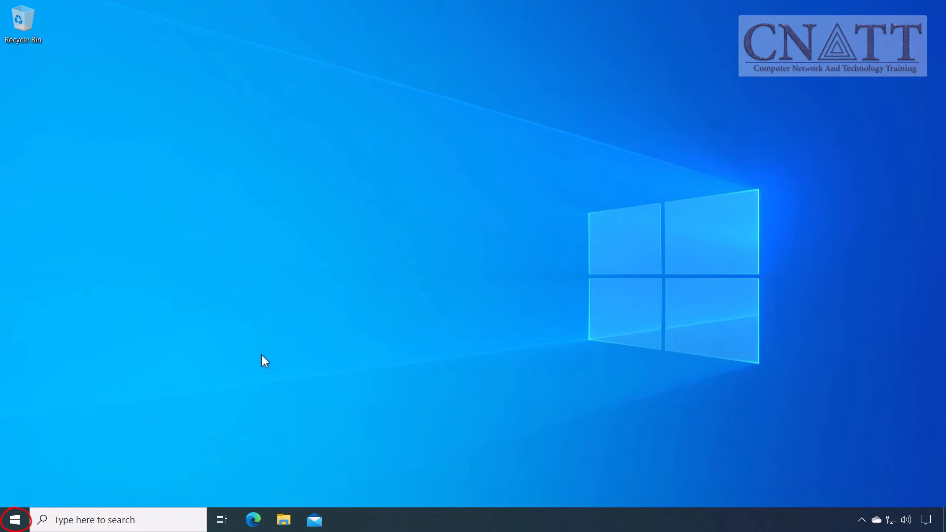
Launch Settings from the Start right-click menu and go to Accounts > Your info.
right_click(18, 519)
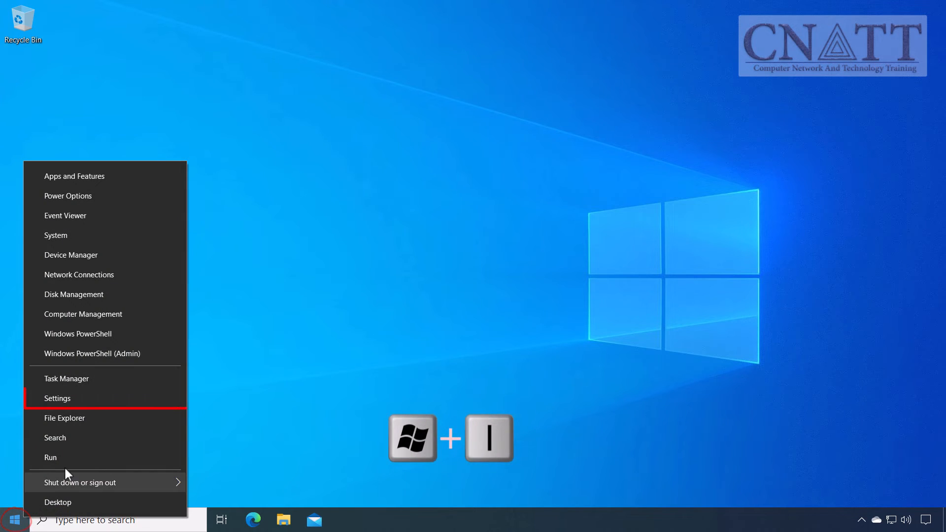
left_click(123, 406)
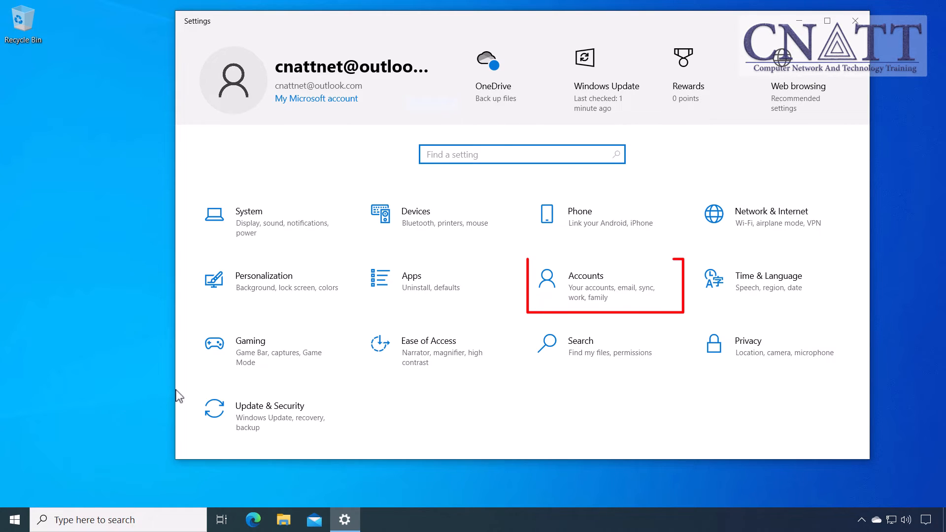
left_click(649, 299)
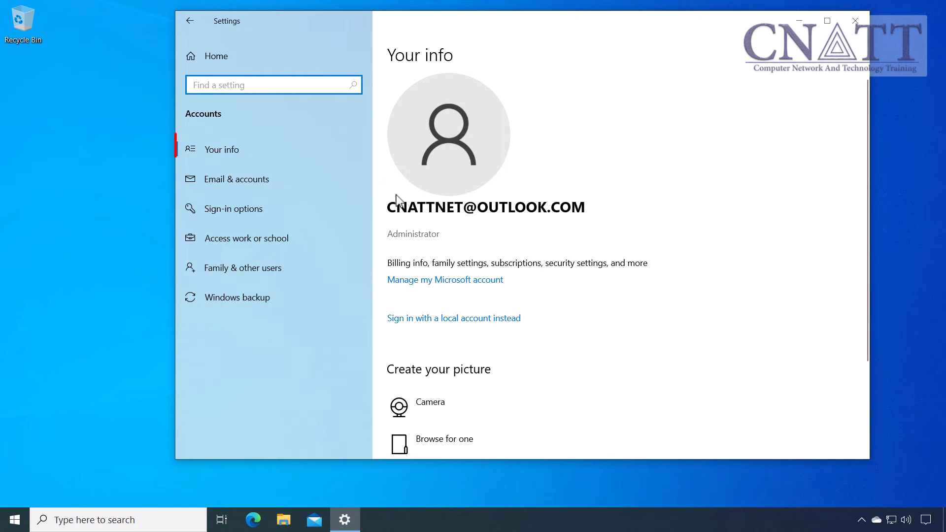
left_click(330, 154)
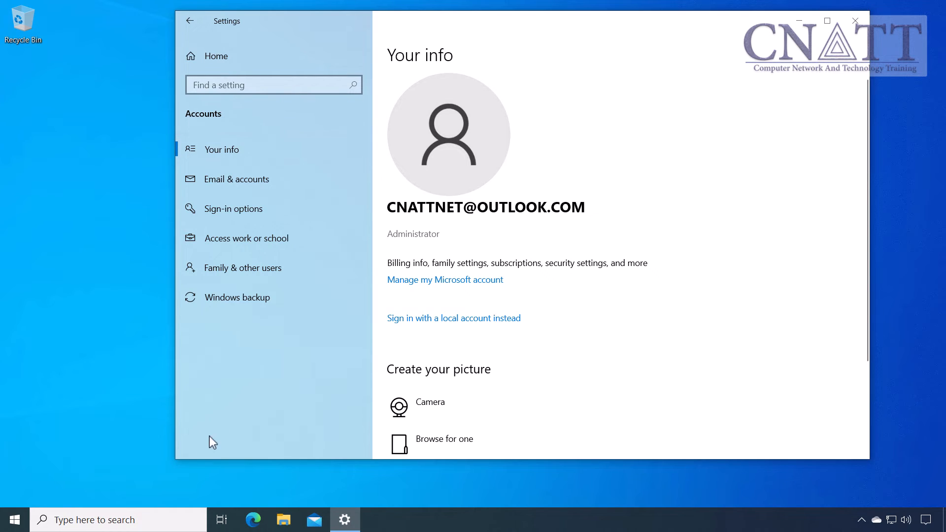
Reach Your info through the Start menu account icon's Change account settings.
left_click(14, 519)
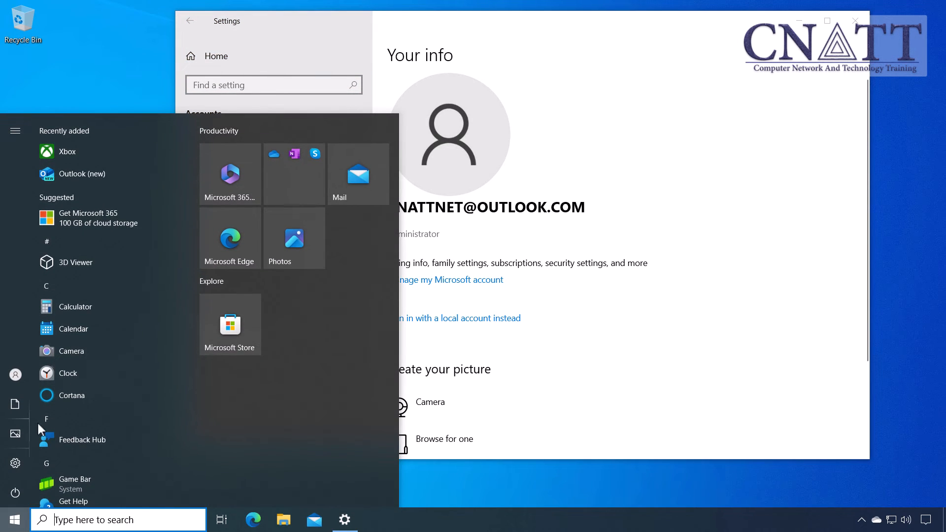
left_click(23, 372)
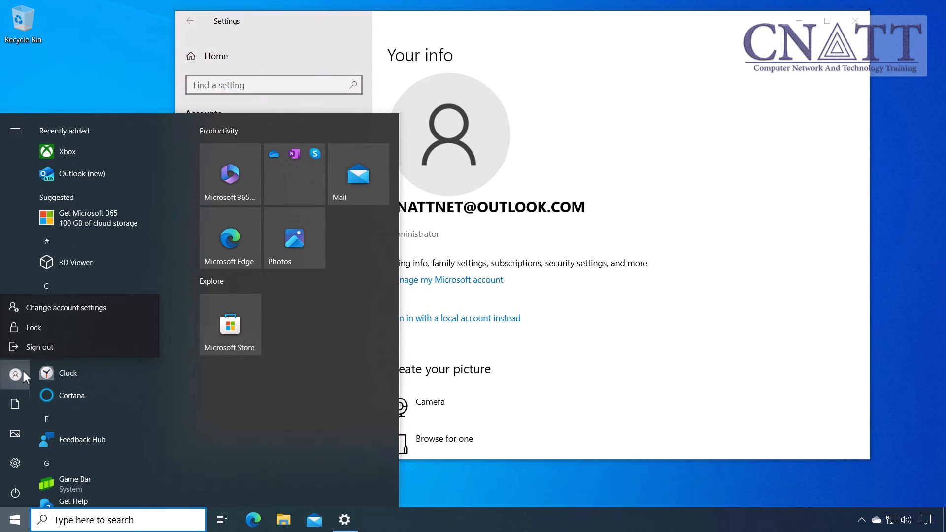
left_click(65, 307)
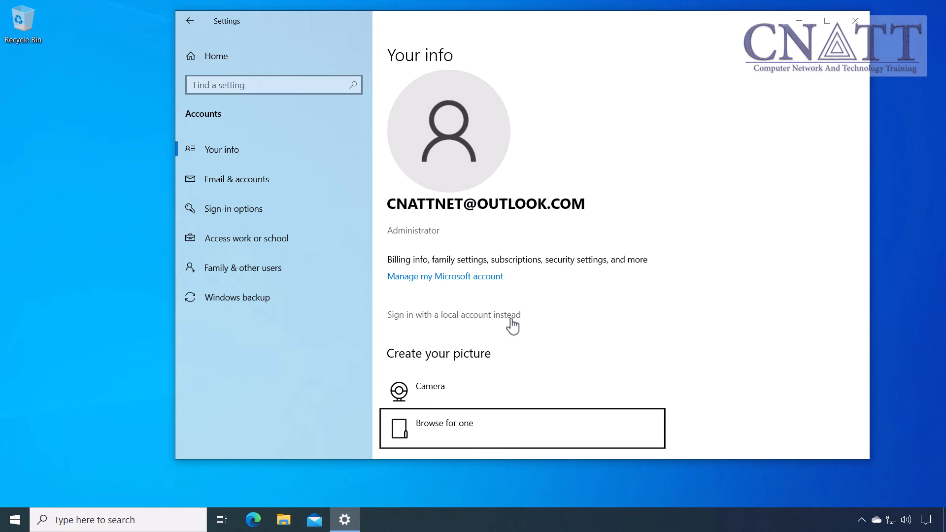
Choose to sign in with a local account, verify with the PIN, and enter user name CNATT.
left_click(511, 316)
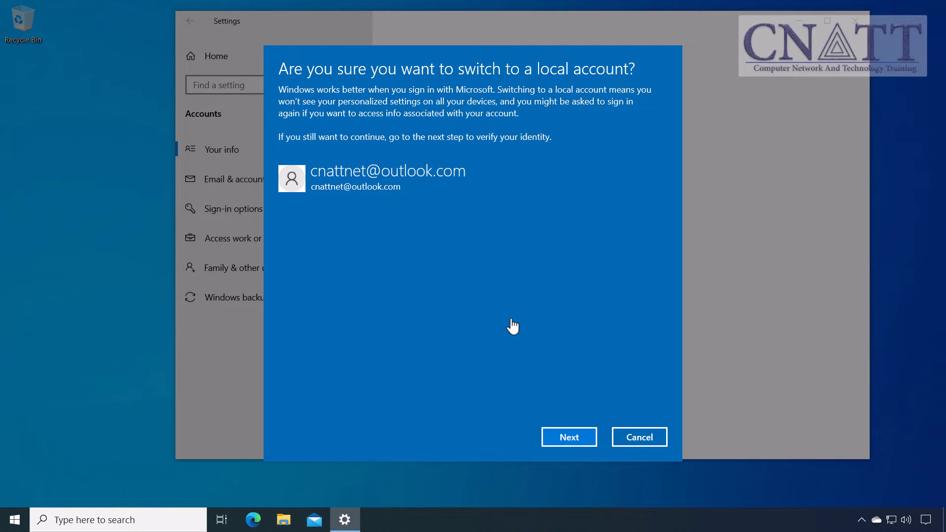
left_click(588, 441)
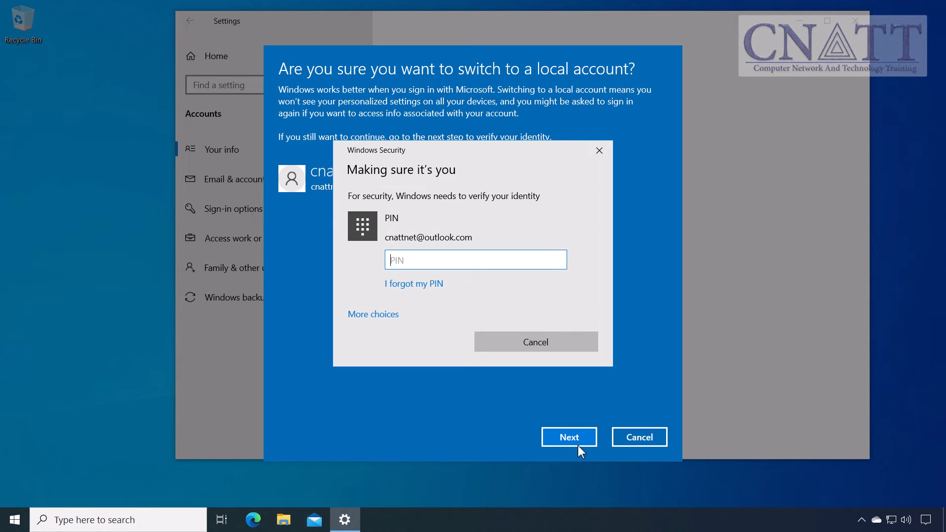
type("11")
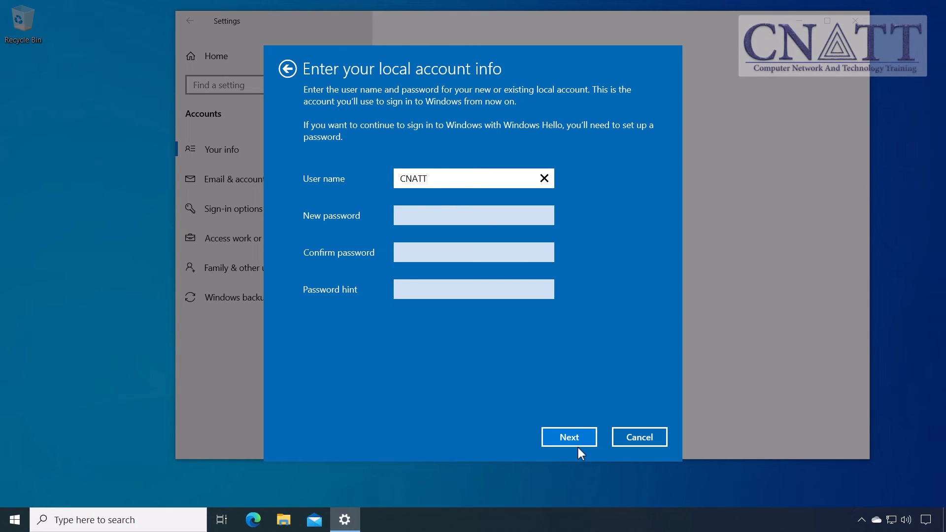
Enter and confirm the new account password, set the hint 'usual', and continue.
left_click(459, 215)
type("P")
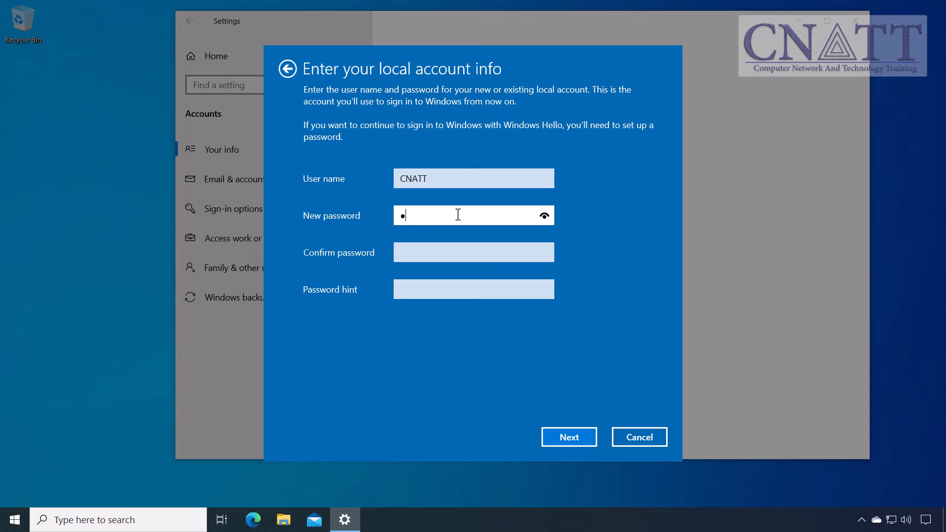
type("ass")
left_click(451, 252)
type("Pass")
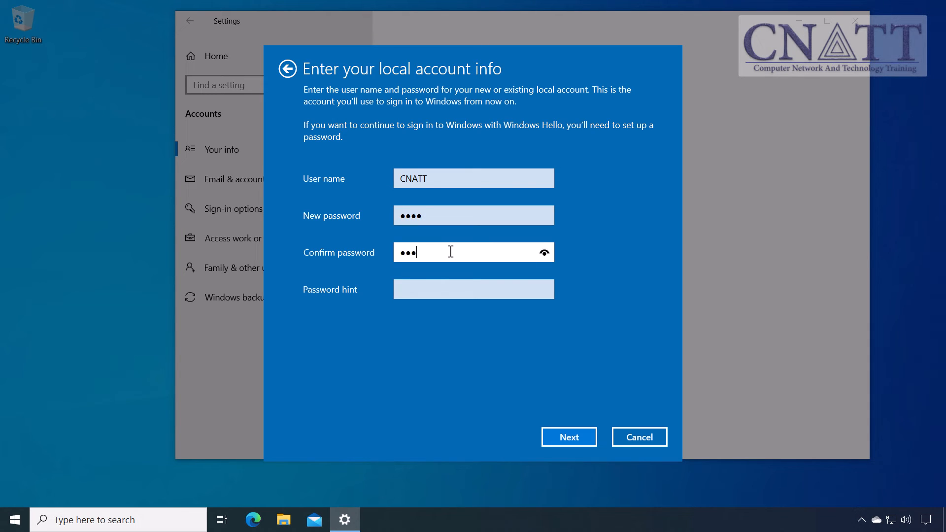
left_click(440, 285)
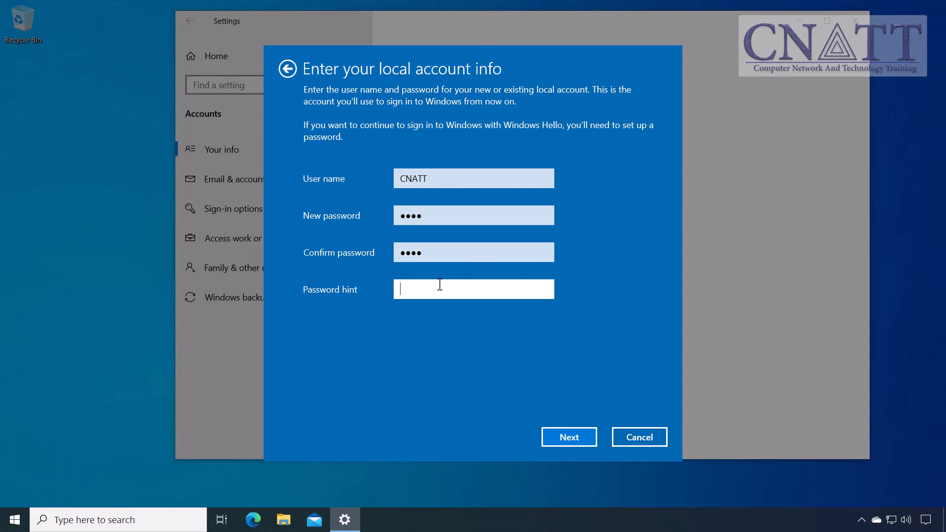
type("usual")
left_click(590, 438)
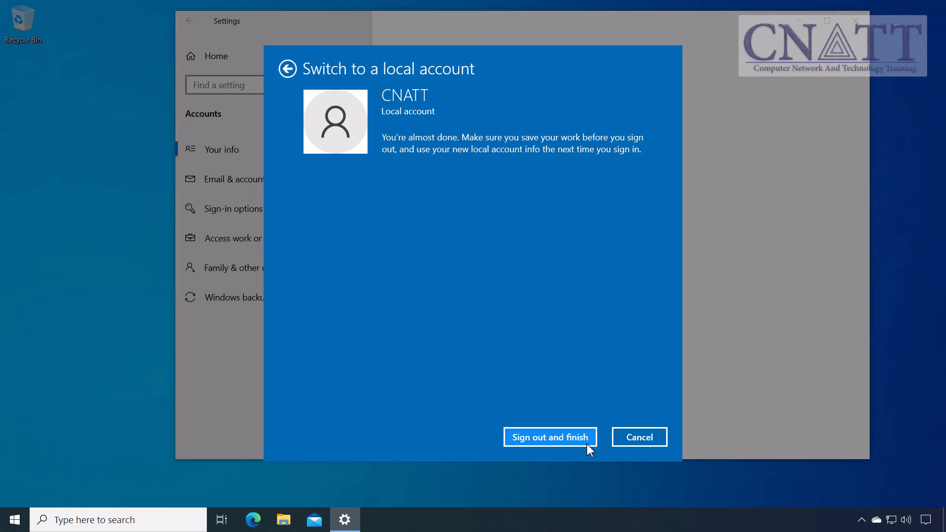
Sign out to finish the switch and sign back in as CNATT with the new password.
left_click(587, 443)
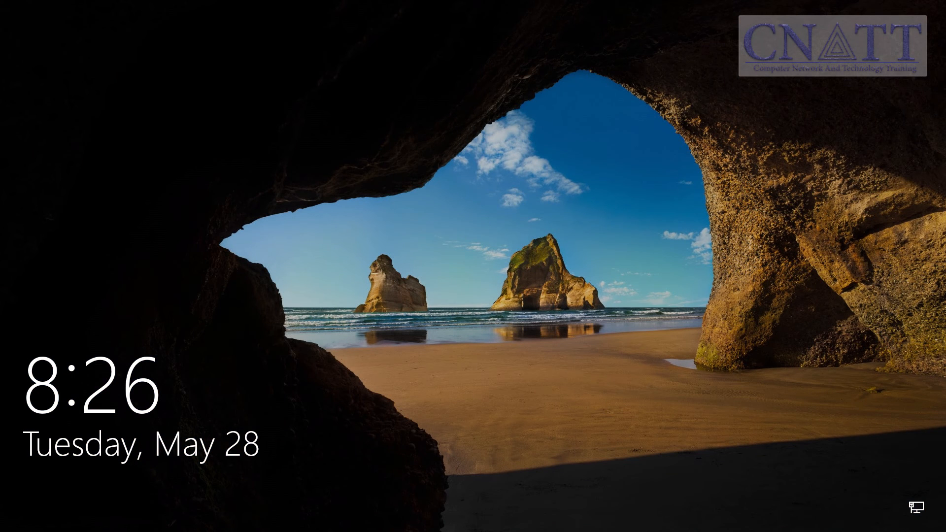
key("space")
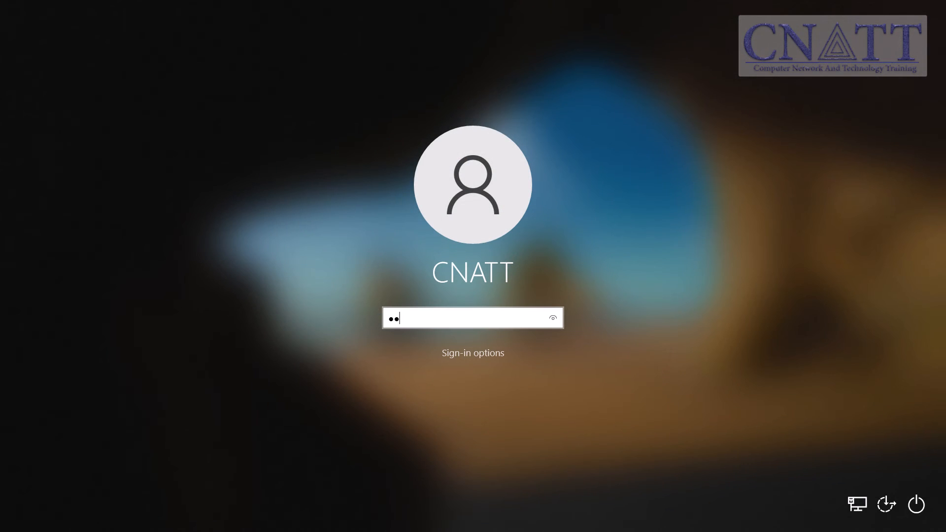
key("Return")
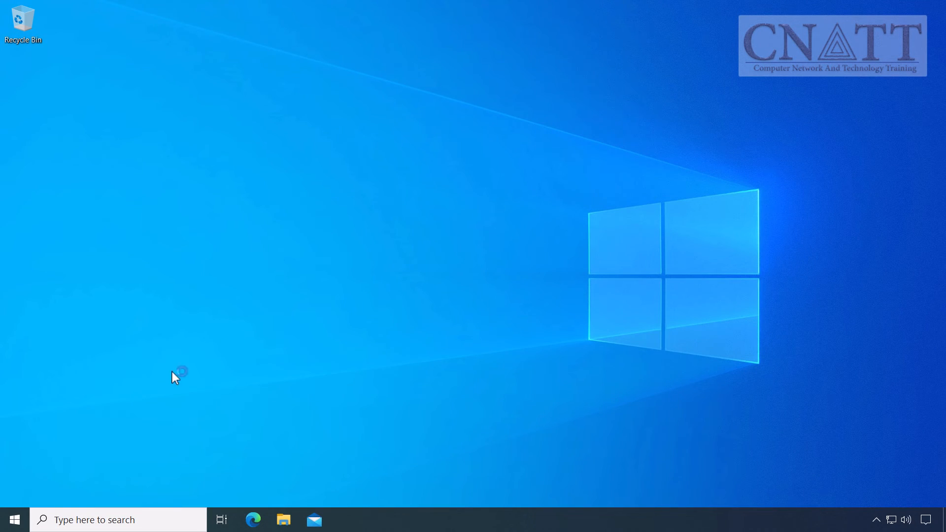
Reopen the Your info page via the Start menu account icon's Change account settings.
left_click(15, 520)
left_click(15, 377)
left_click(66, 304)
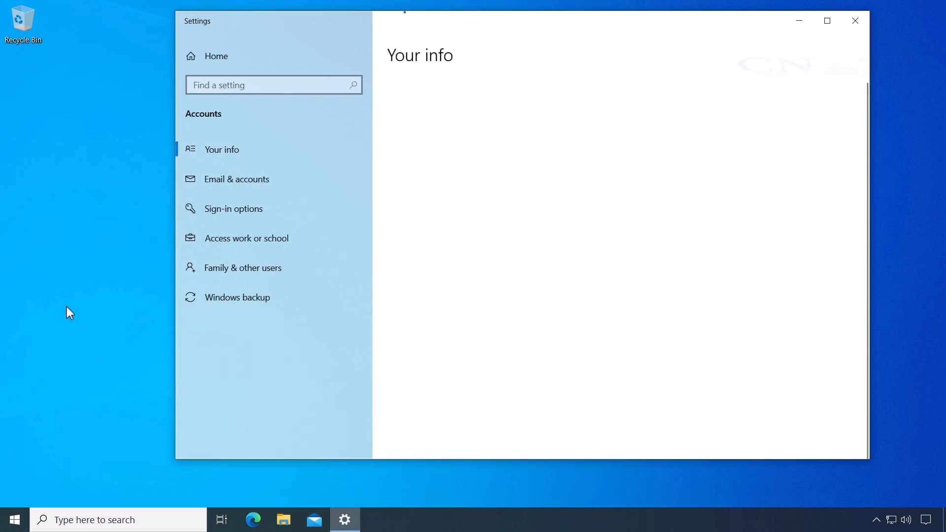